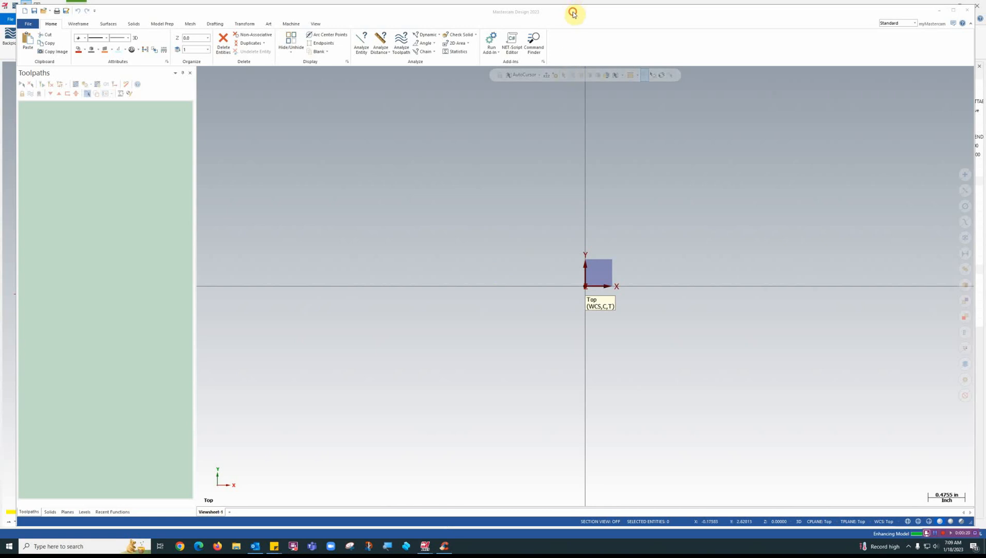
Draw a rectangle about 5.26 by 2.79 in, anchored by its center at the origin.
drag(572, 14, 569, 16)
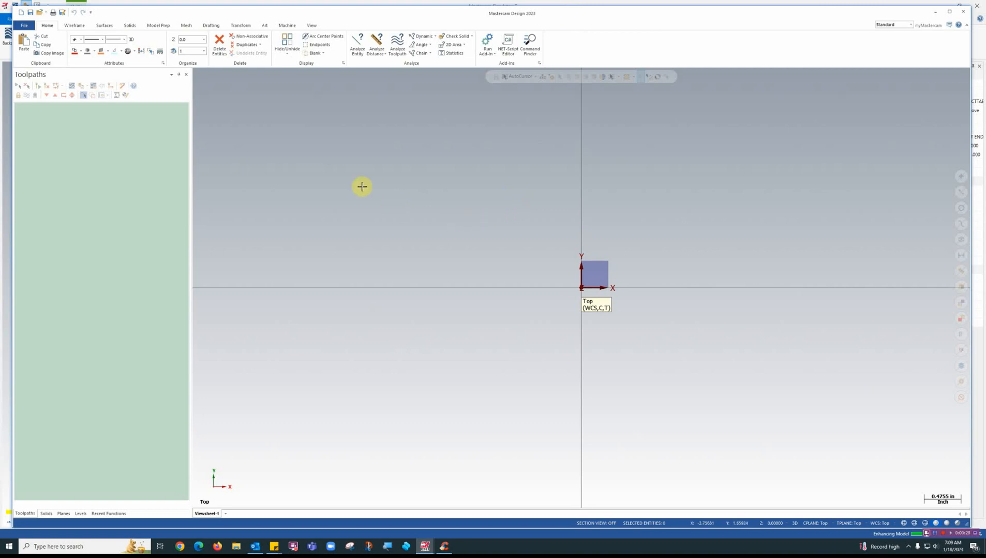
click(76, 26)
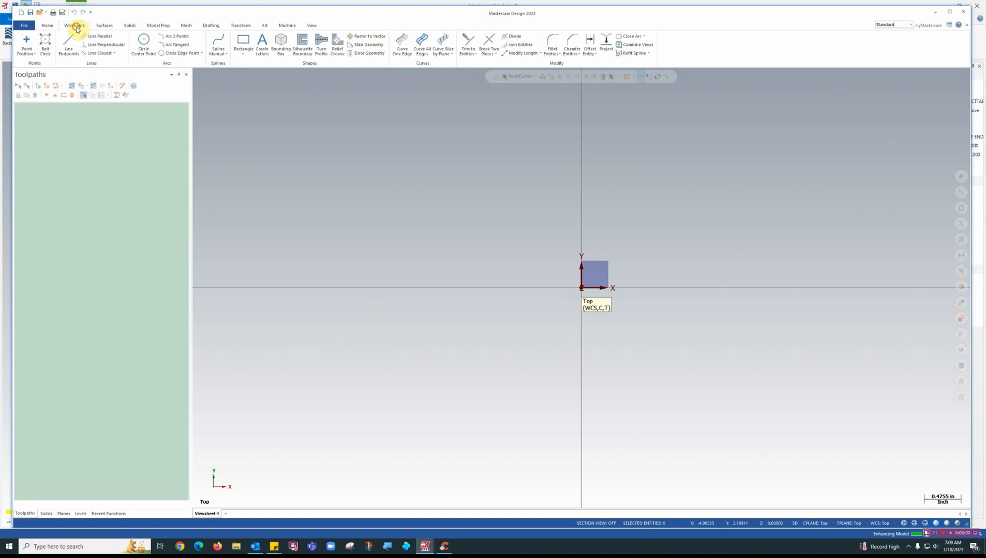
click(243, 42)
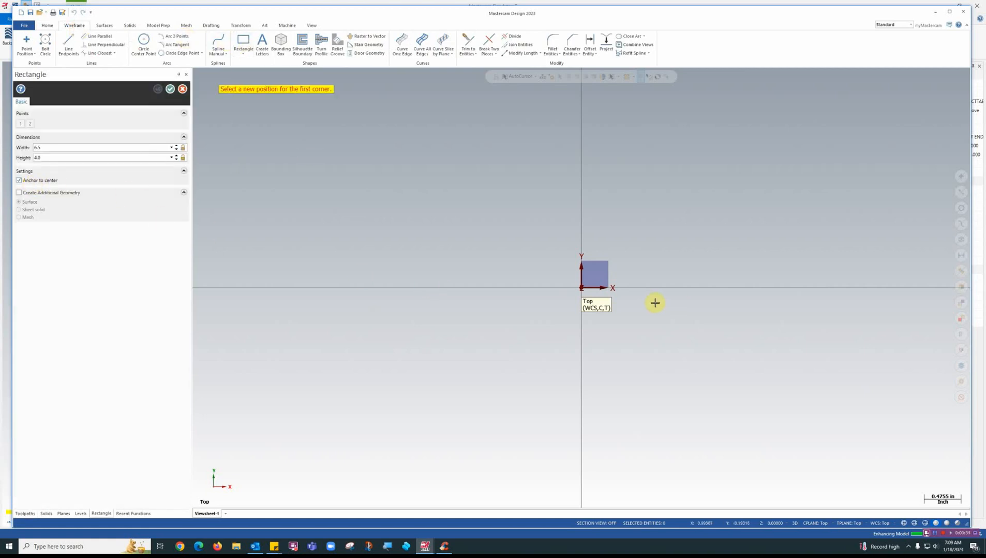
click(583, 289)
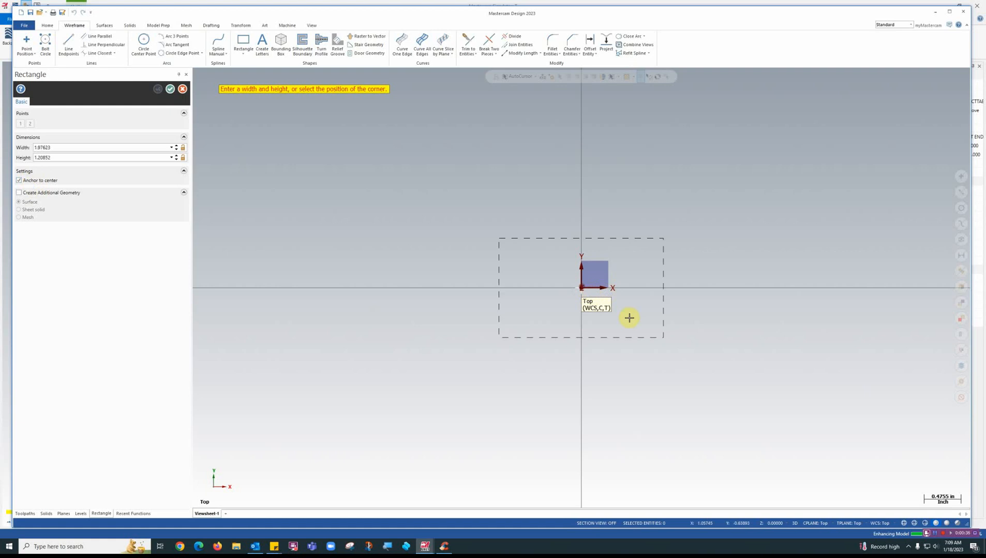
click(785, 397)
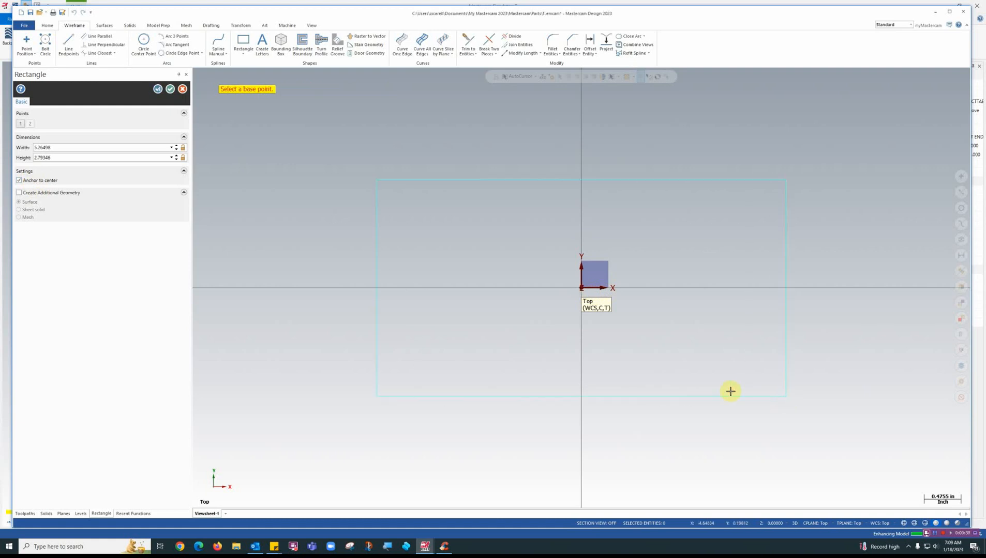
Set the rectangle's width to 6.5 and its height to 4, and accept it.
click(93, 147)
text(6.5)
click(86, 155)
double_click(83, 157)
text(4)
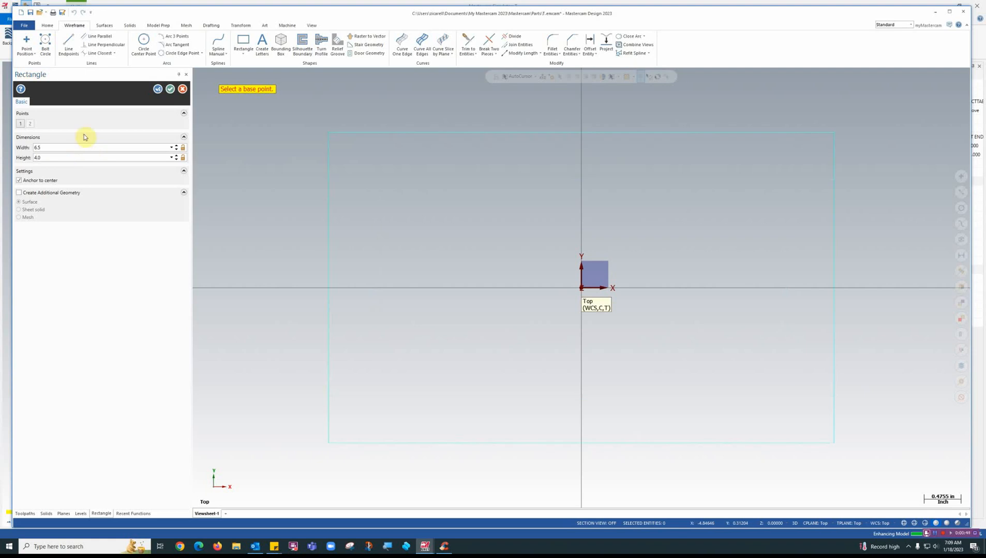
click(170, 89)
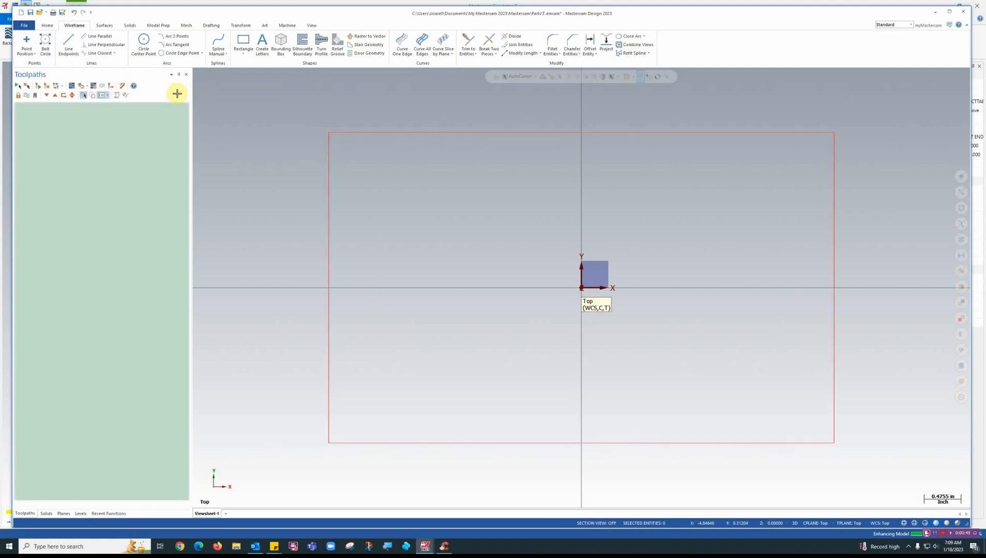
Create the letters TEST in OLF SimpleSansCJK OC, 1.0 high with 0.2 spacing, in the middle of the rectangle.
click(260, 43)
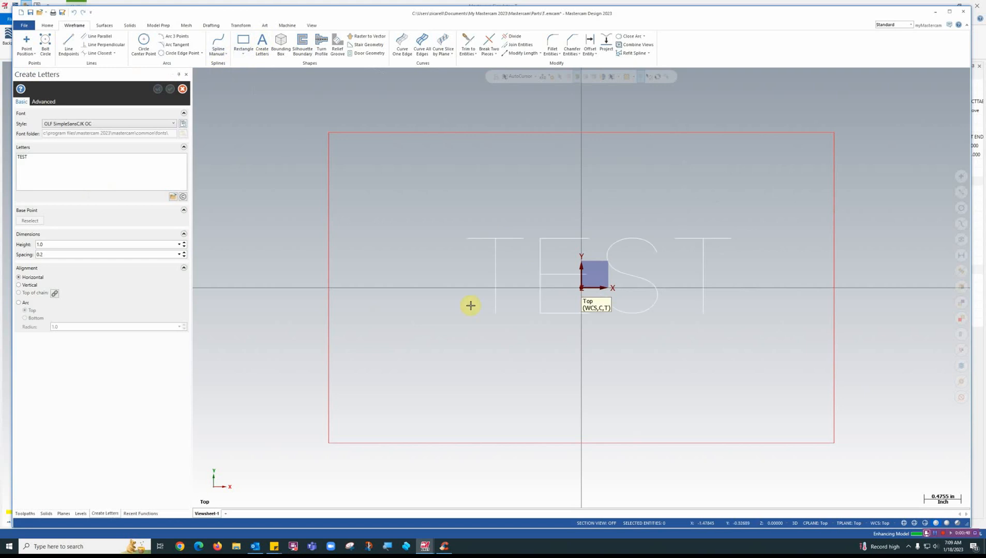
click(450, 324)
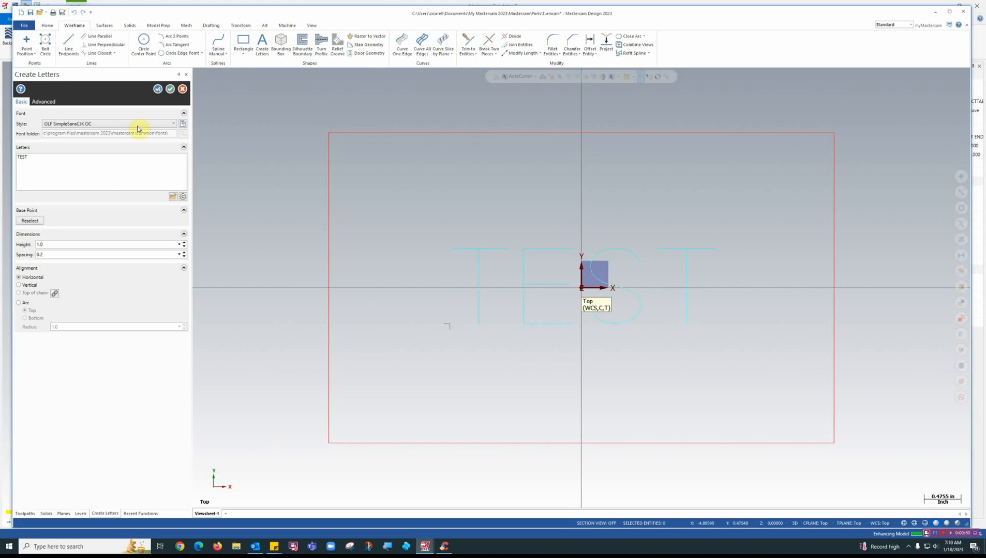
click(170, 89)
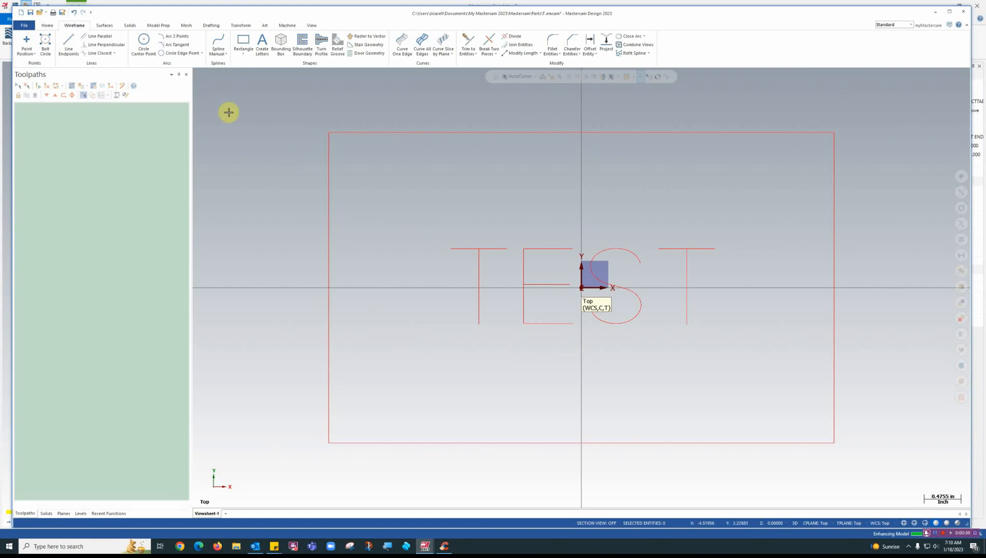
Add a mill machine group using the GENERIC TORMACH MILL definition.
click(288, 26)
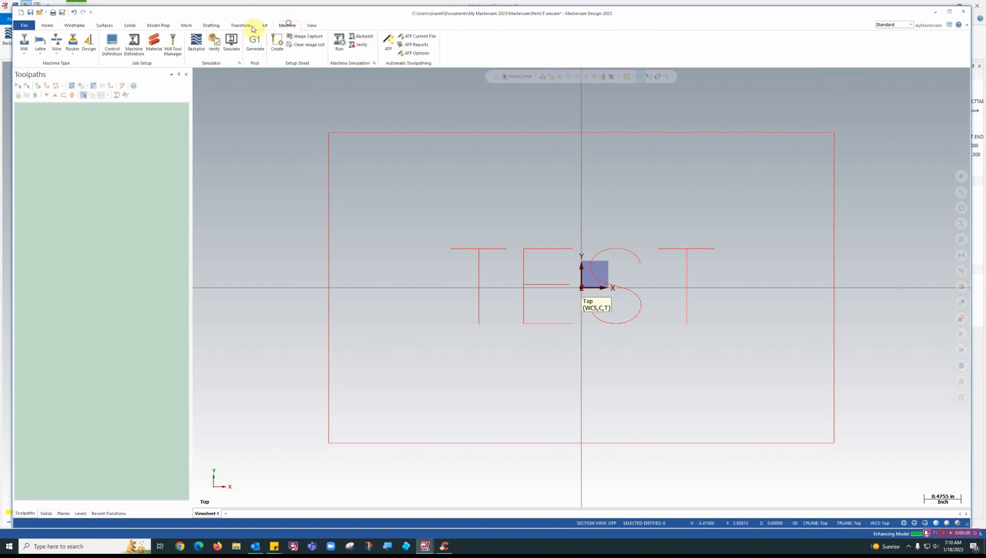
click(25, 46)
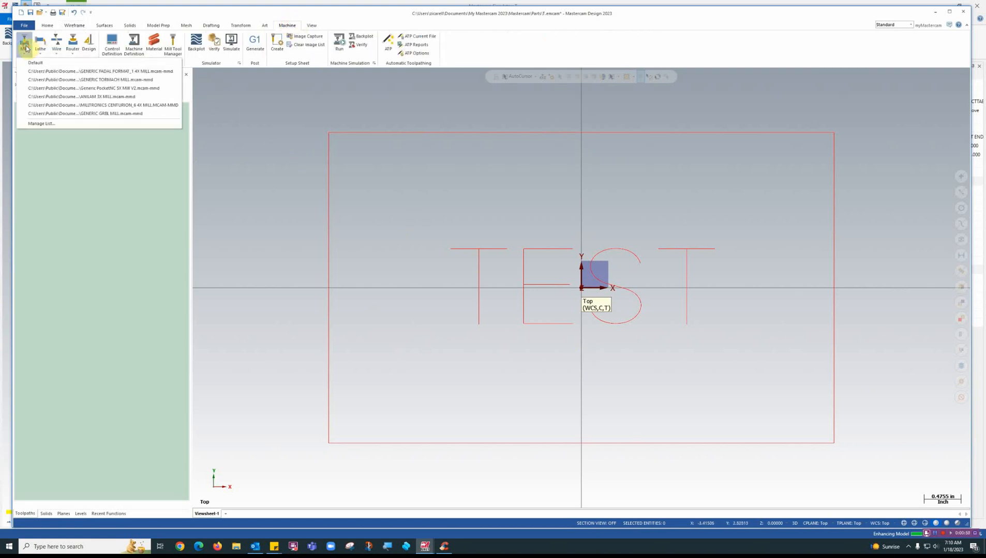
click(77, 81)
Start a 2D contour mill toolpath and window-chain all TEST letters, with the start point at the foot of the first T.
right_click(87, 178)
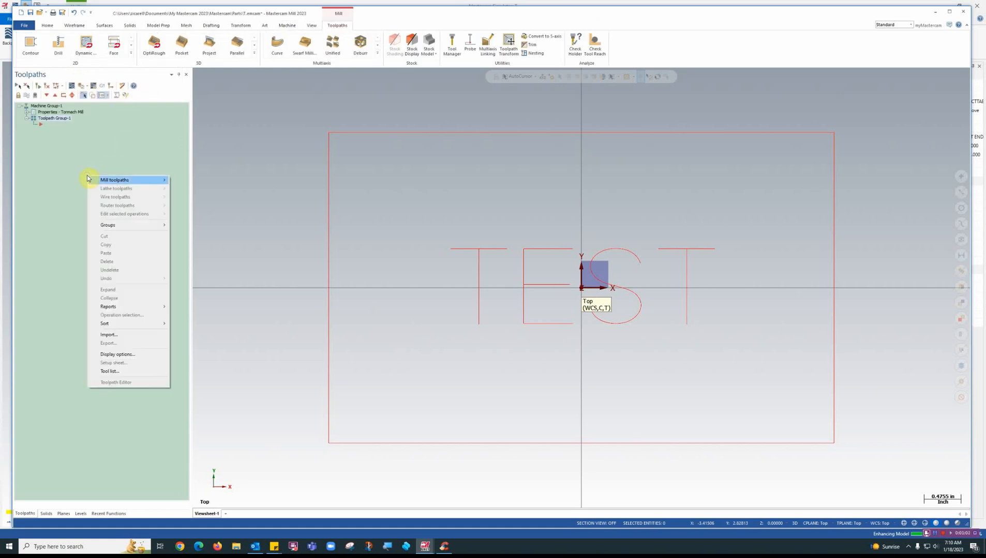
mouse_move(110, 180)
click(189, 182)
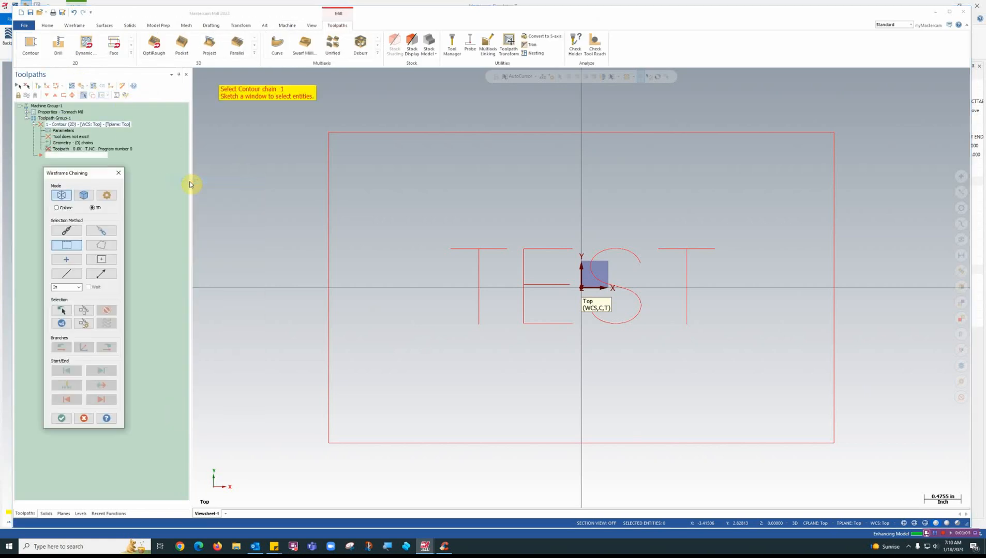
click(71, 245)
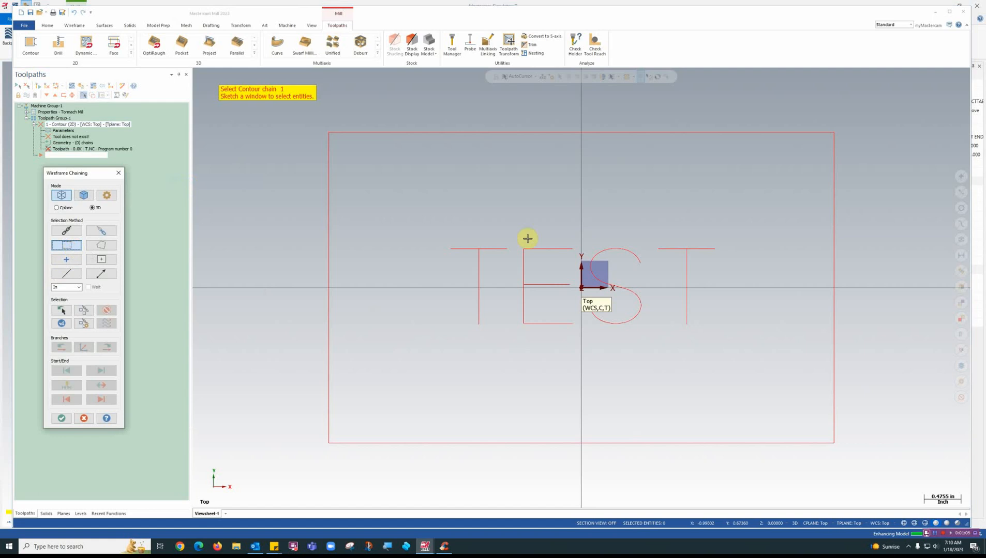
mouse_move(435, 223)
mouse_down()
mouse_move(592, 340)
mouse_move(741, 377)
mouse_up()
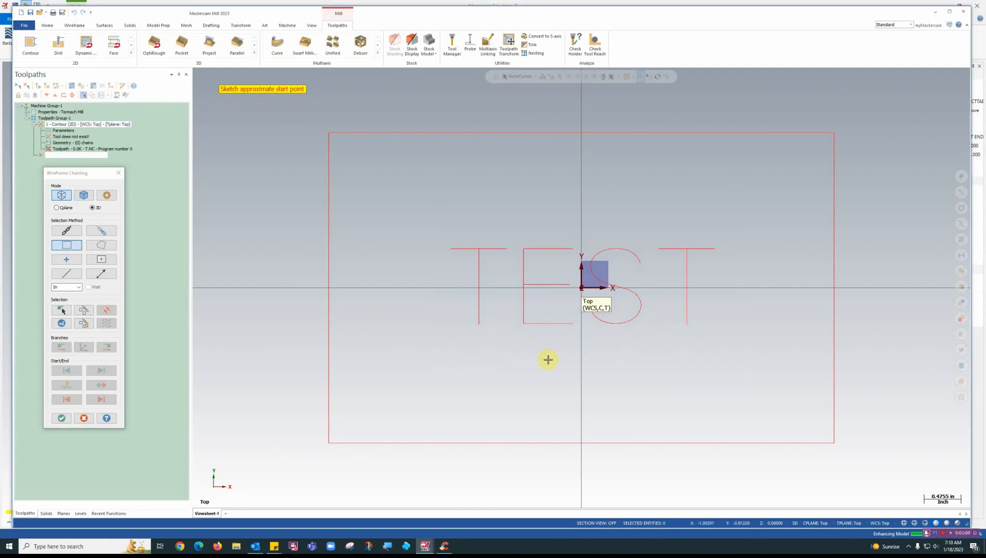
click(476, 322)
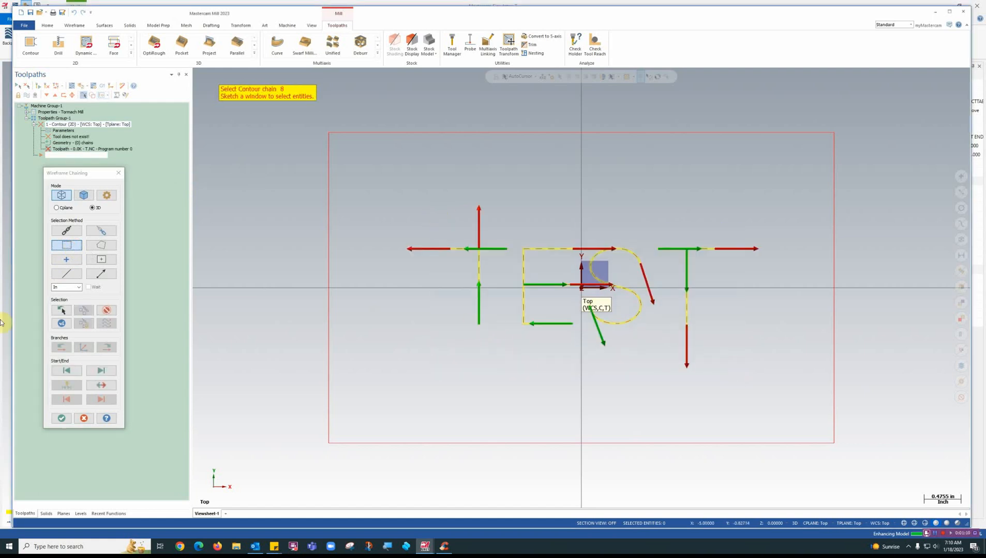
click(61, 419)
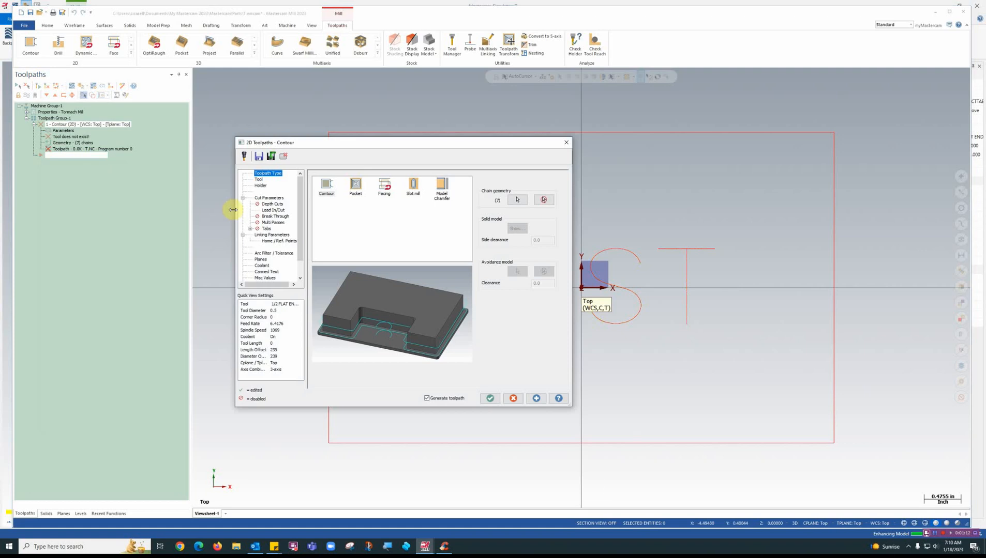
Choose the 1/8 FLAT ENDMILL from the tool library for the contour toolpath.
click(259, 180)
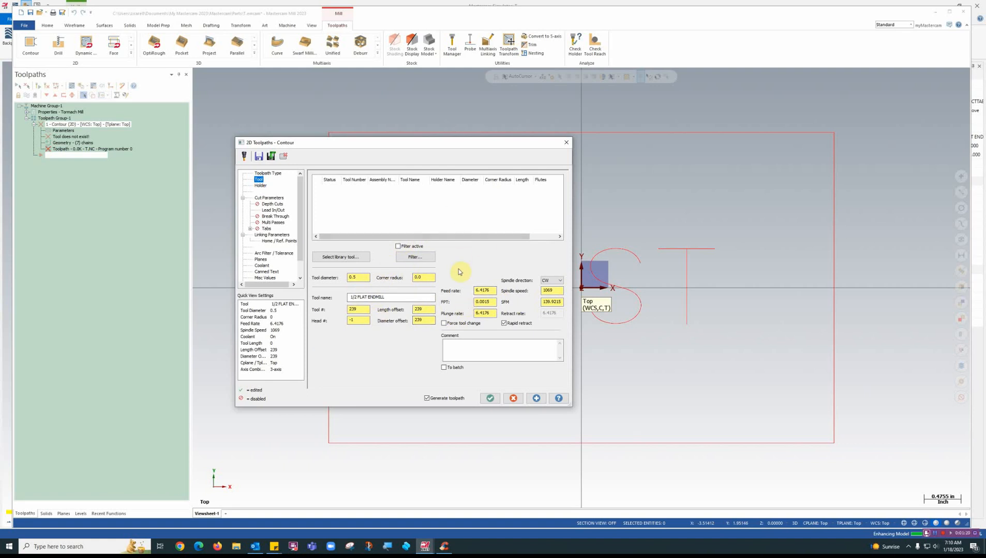
click(355, 261)
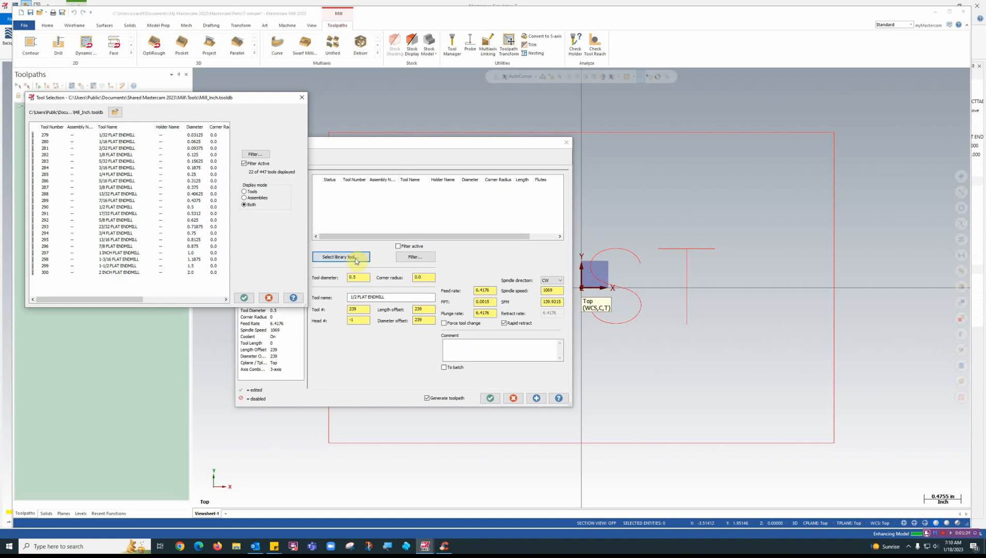
click(119, 154)
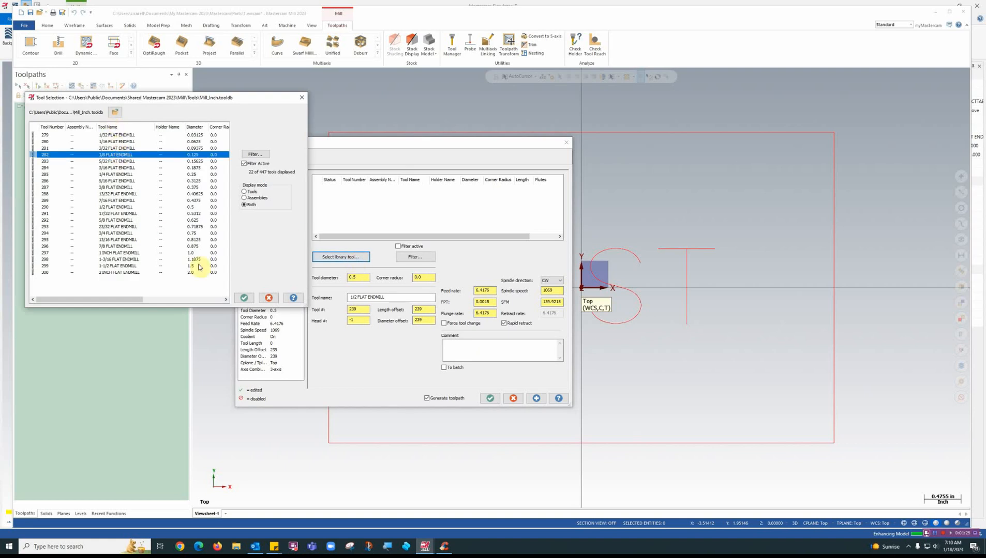
click(243, 298)
Set the contour's compensation type to Off, disable lead in/out, and generate the toolpath.
click(269, 197)
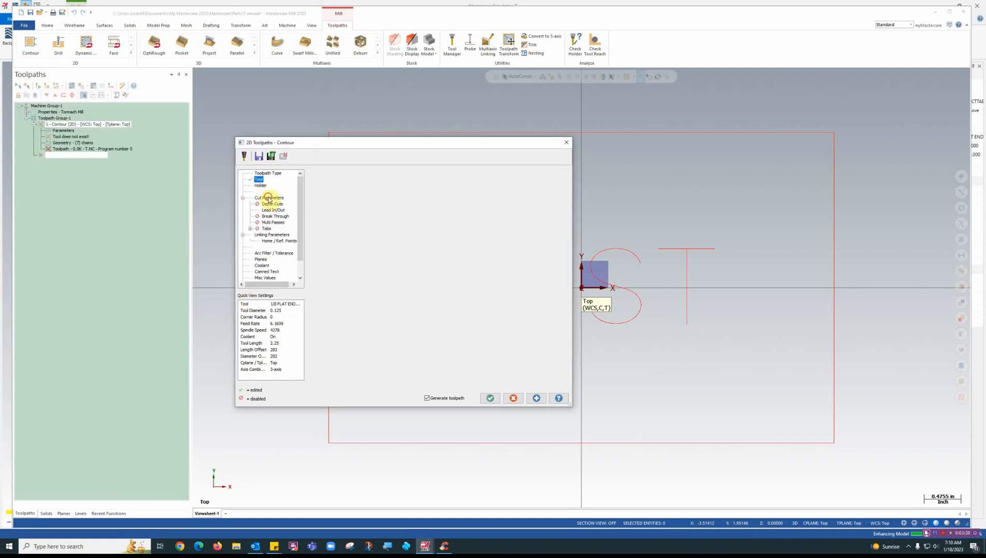
click(414, 188)
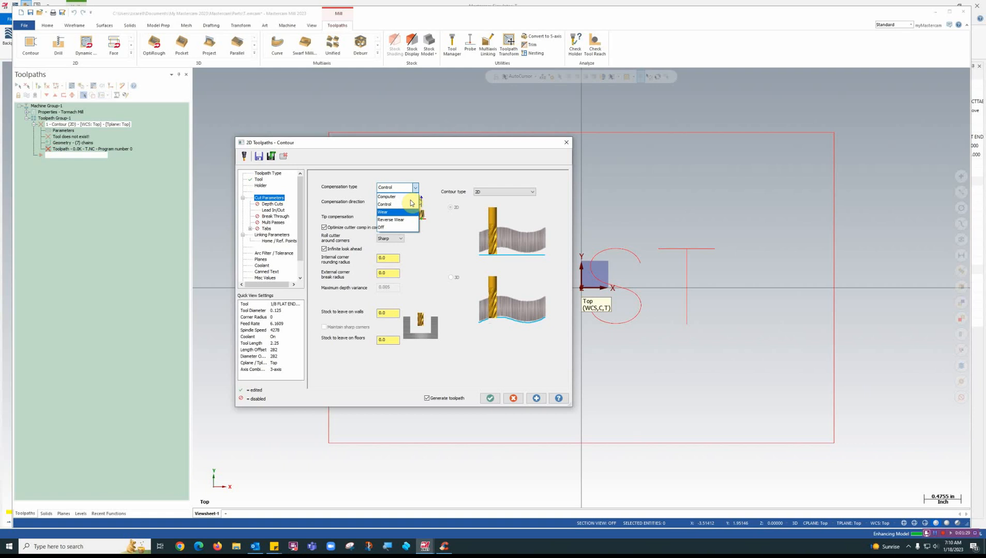
click(389, 226)
click(283, 210)
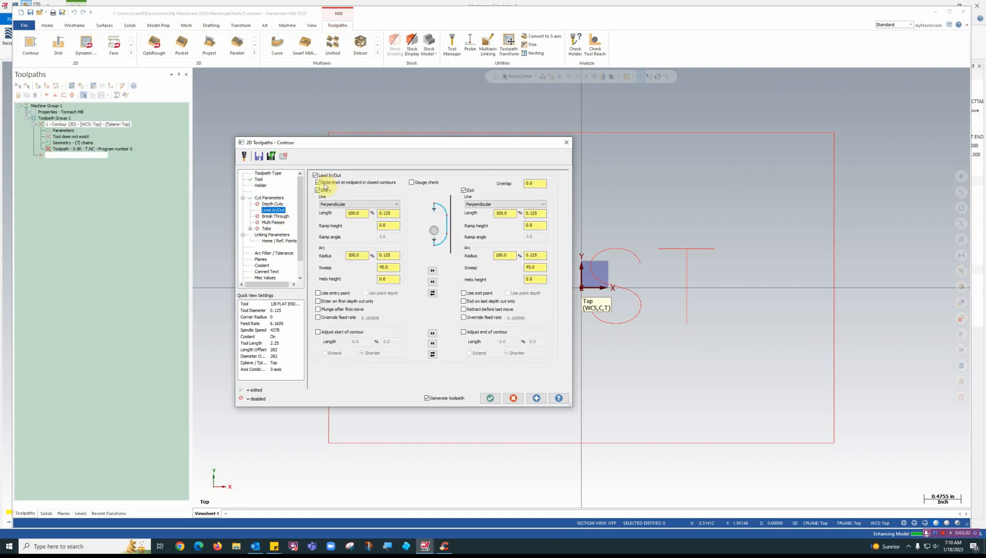
click(270, 235)
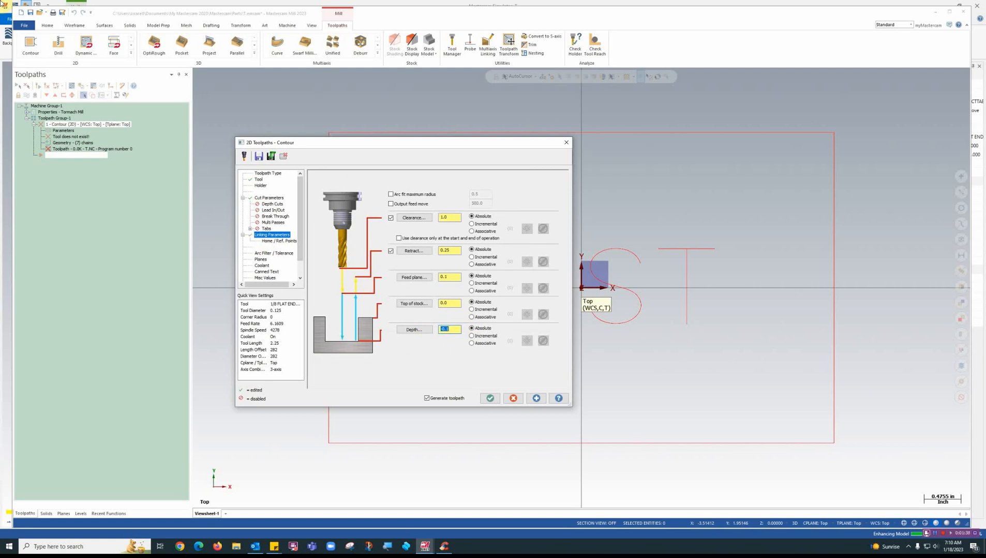
click(489, 398)
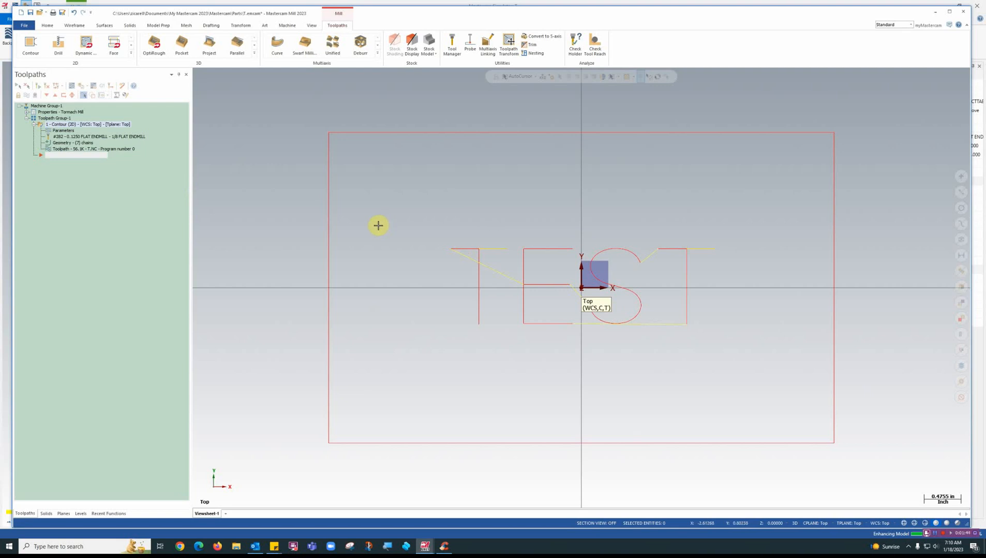
Open the machine group's stock setup and define rectangular stock by a bounding box around the four edges of the plate outline.
click(27, 112)
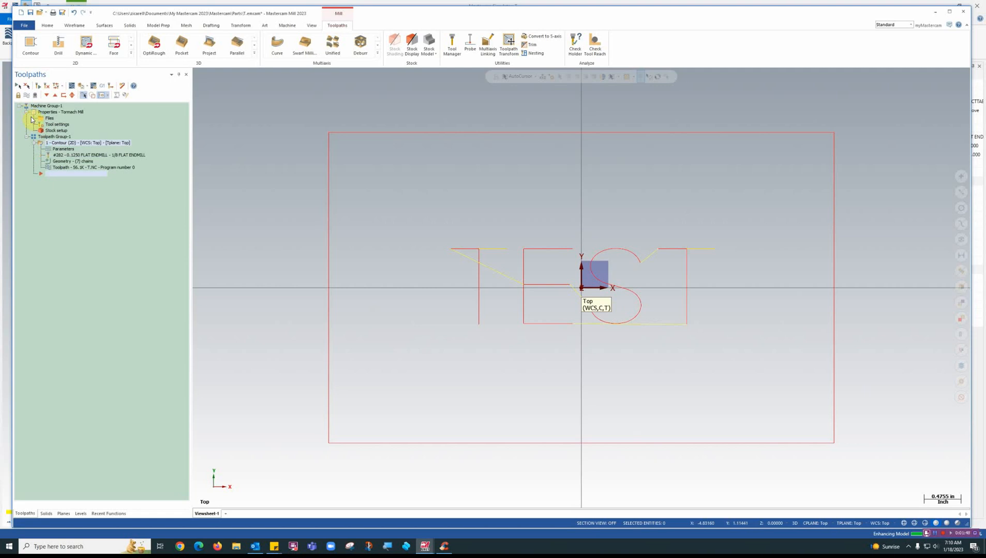
click(57, 131)
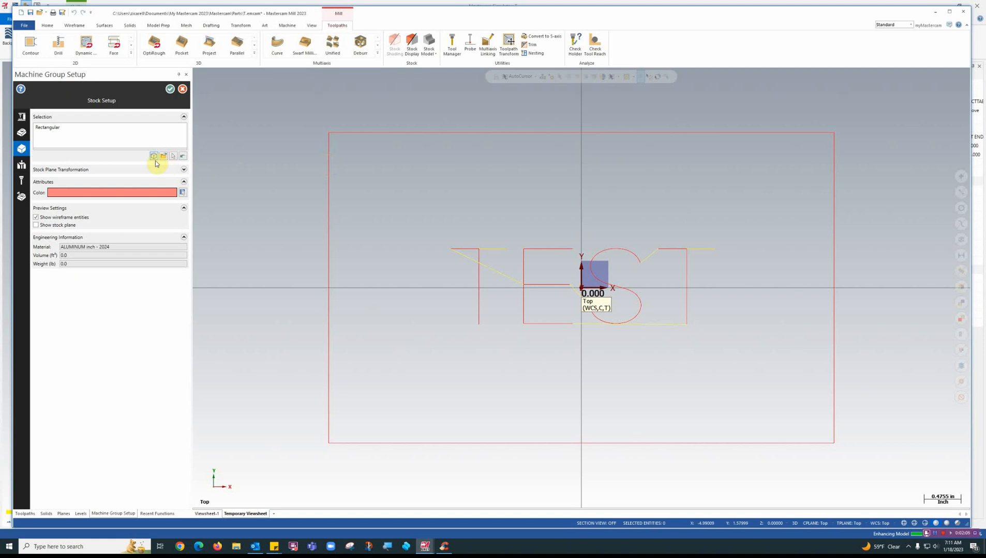
click(182, 158)
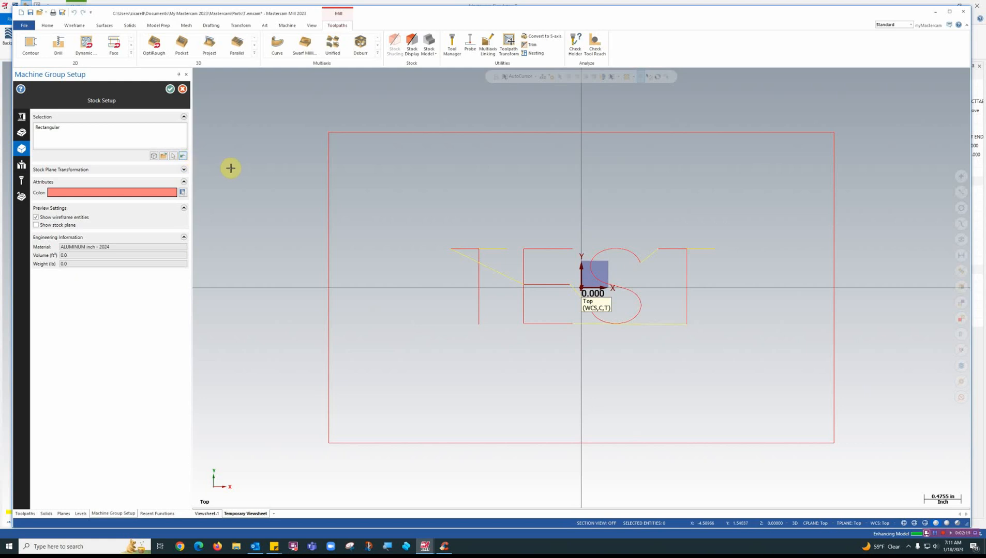
click(153, 156)
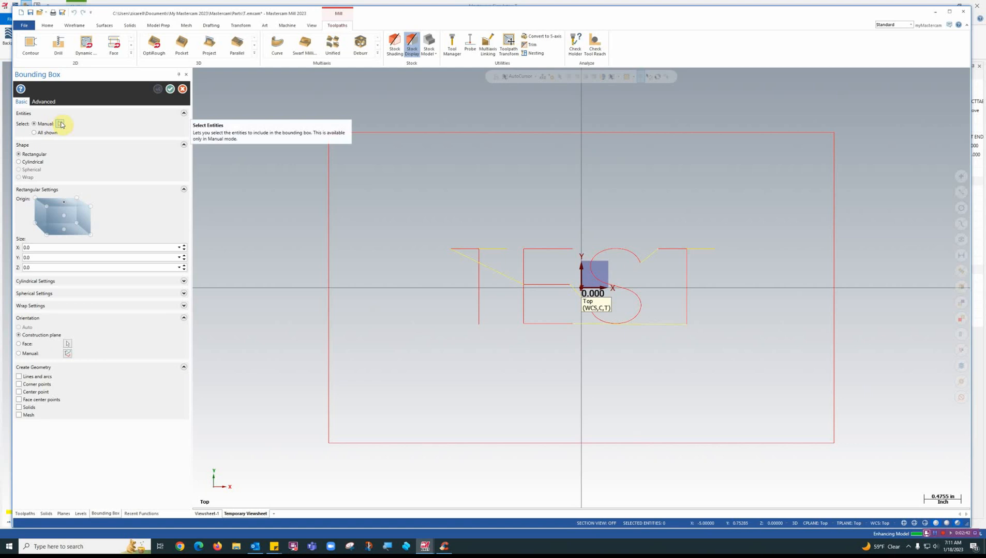
click(59, 124)
click(384, 135)
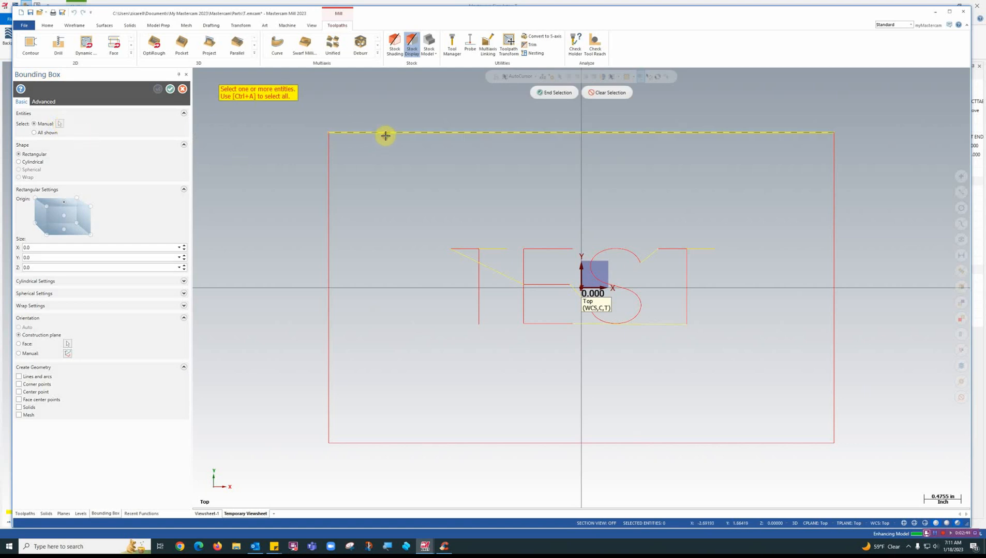
click(330, 214)
click(454, 444)
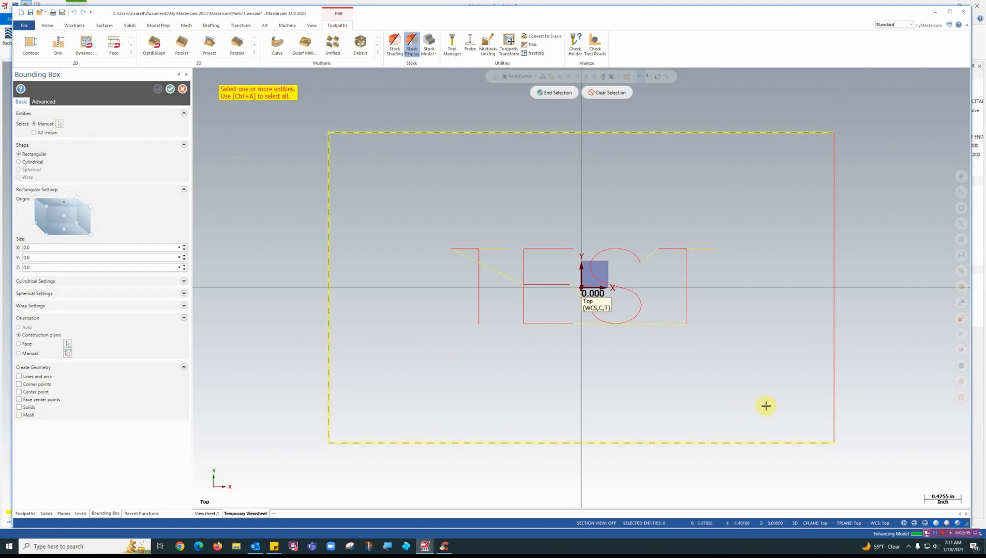
click(832, 394)
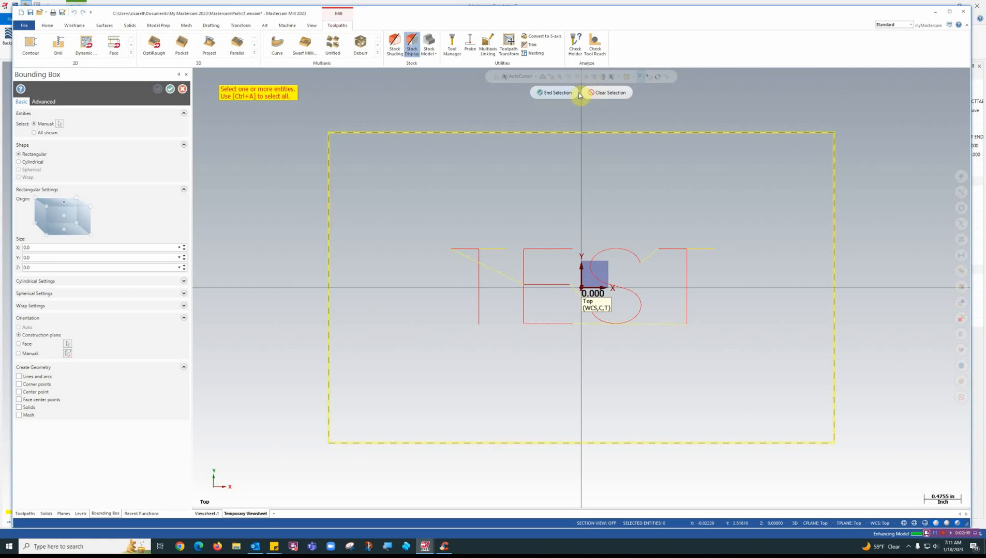
click(552, 92)
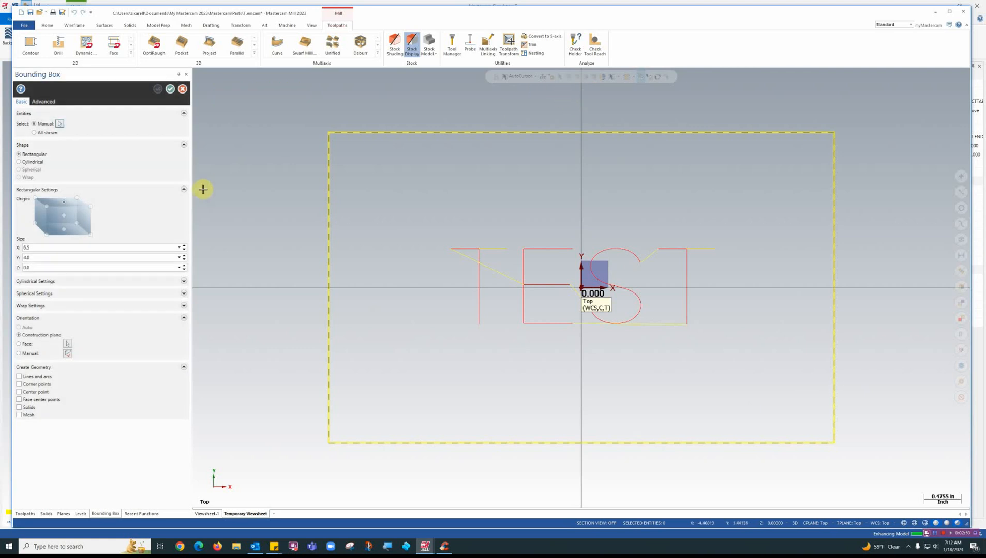
Set the stock bounding box's Z size to .375 and accept the stock setup.
click(35, 268)
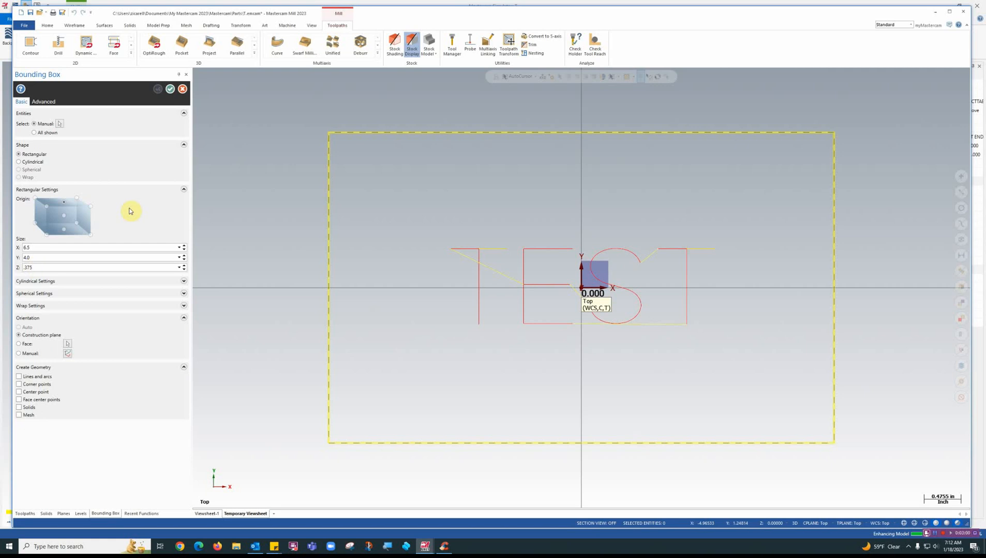
click(169, 89)
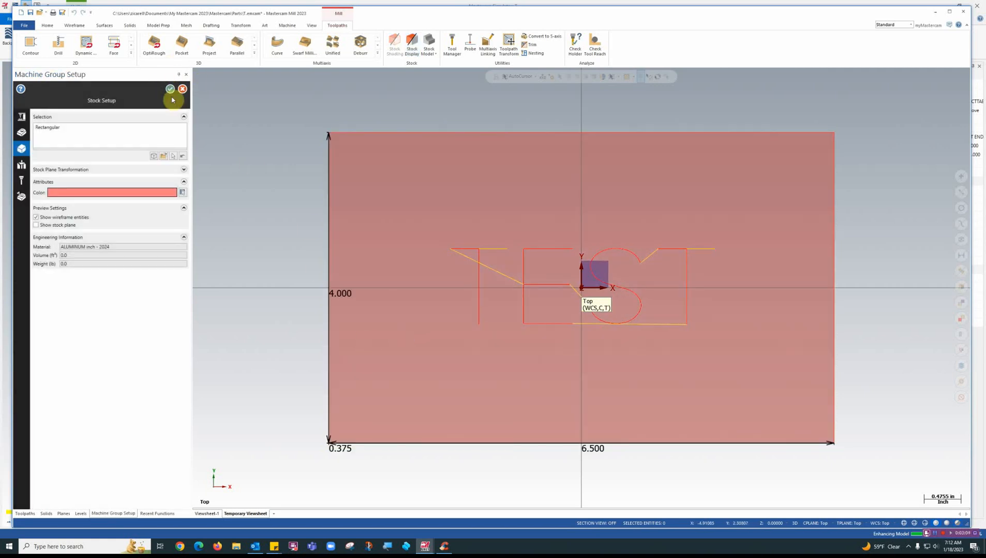
click(169, 89)
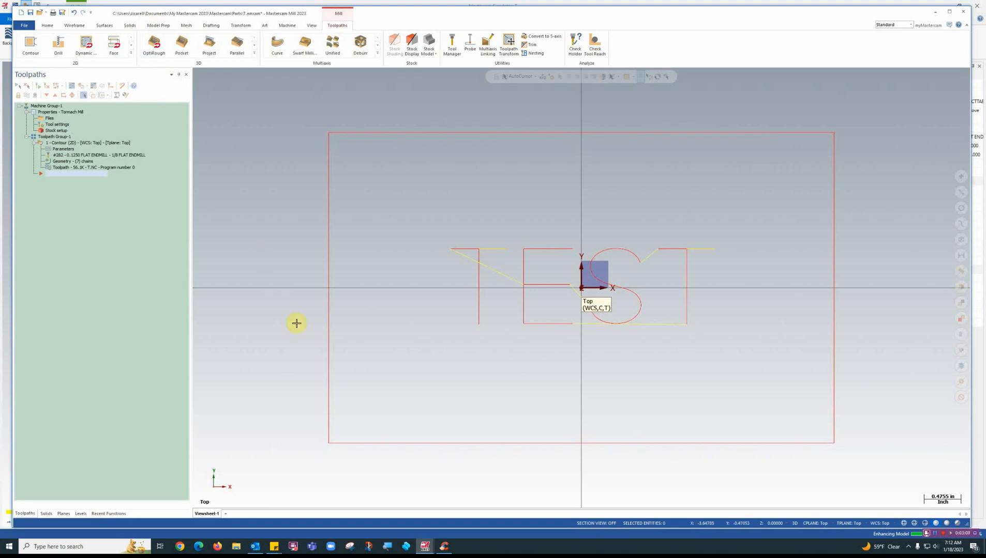
Run the Verify simulation of the TEST contour toolpath through to its end, close the simulator and restore the top view.
click(80, 86)
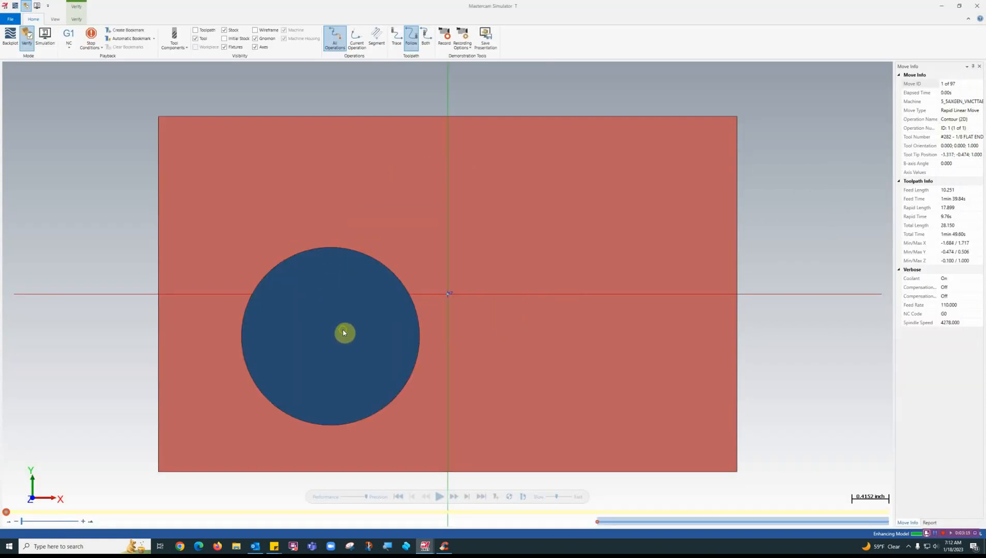
drag(343, 332, 364, 95)
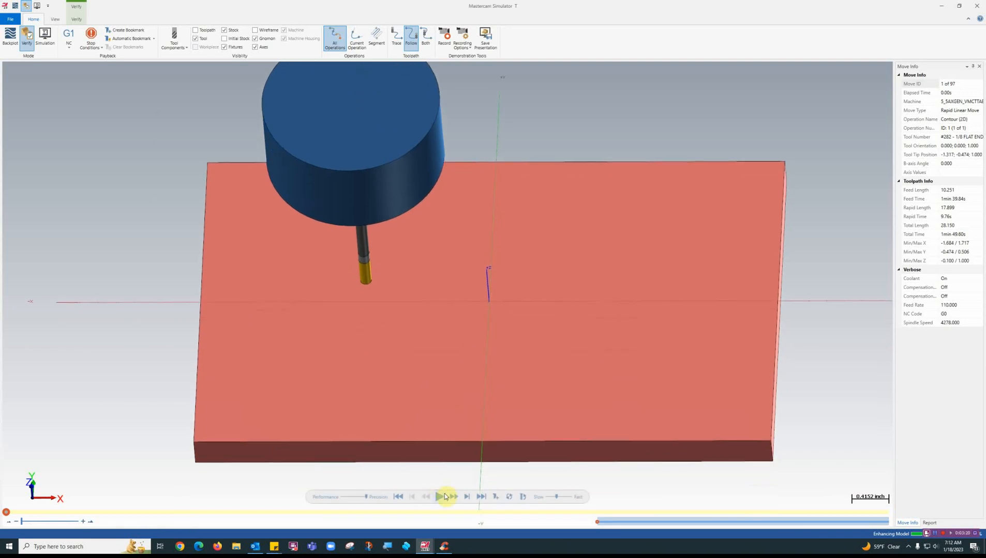
click(440, 497)
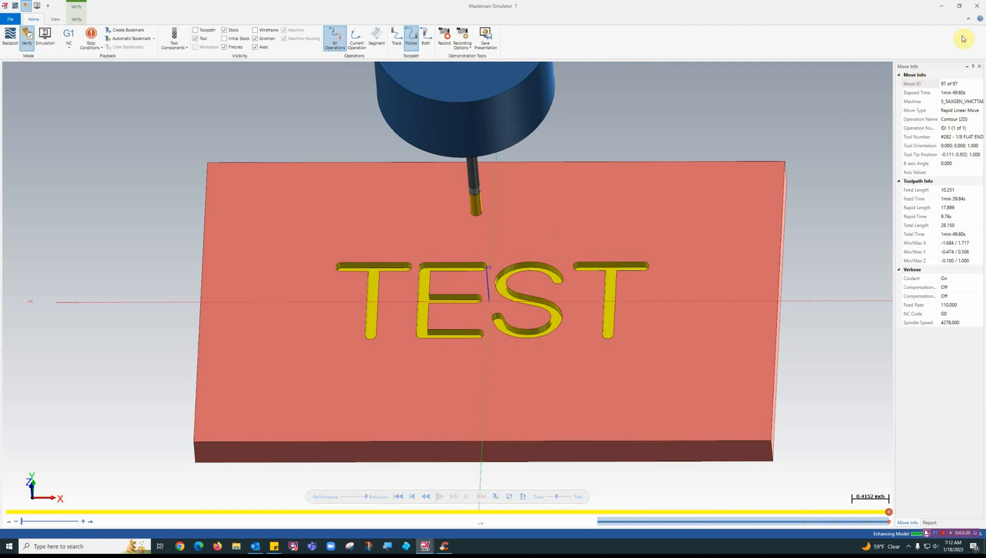
click(976, 6)
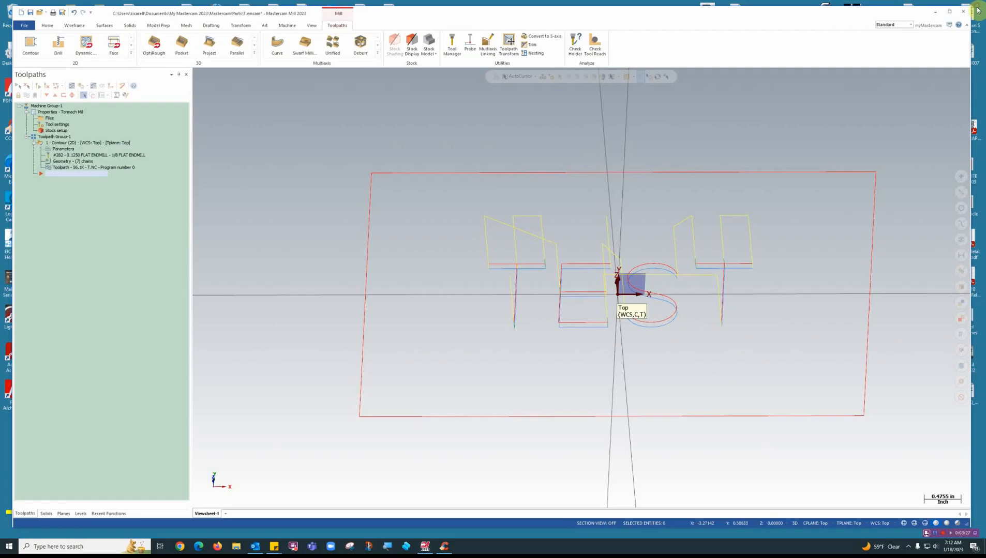
right_click(468, 369)
click(479, 407)
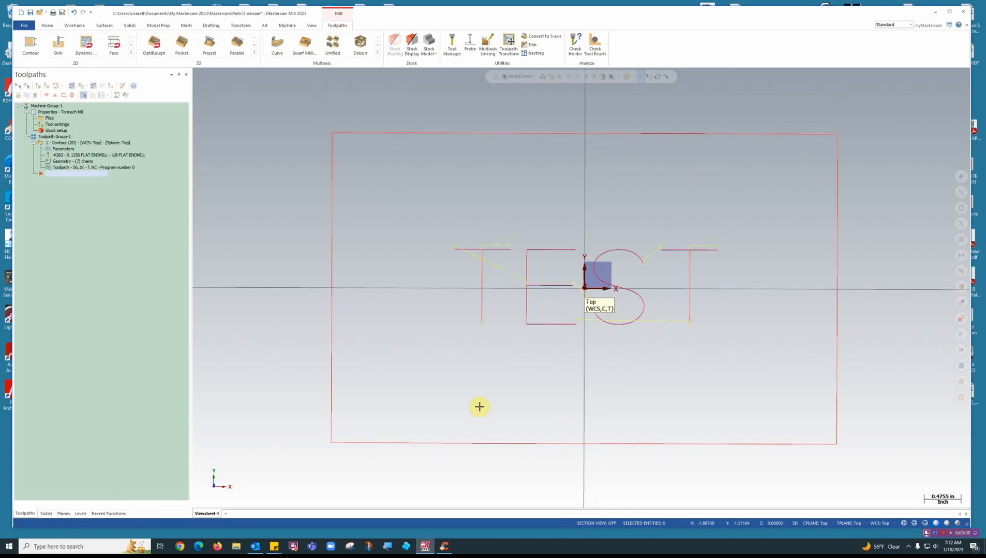